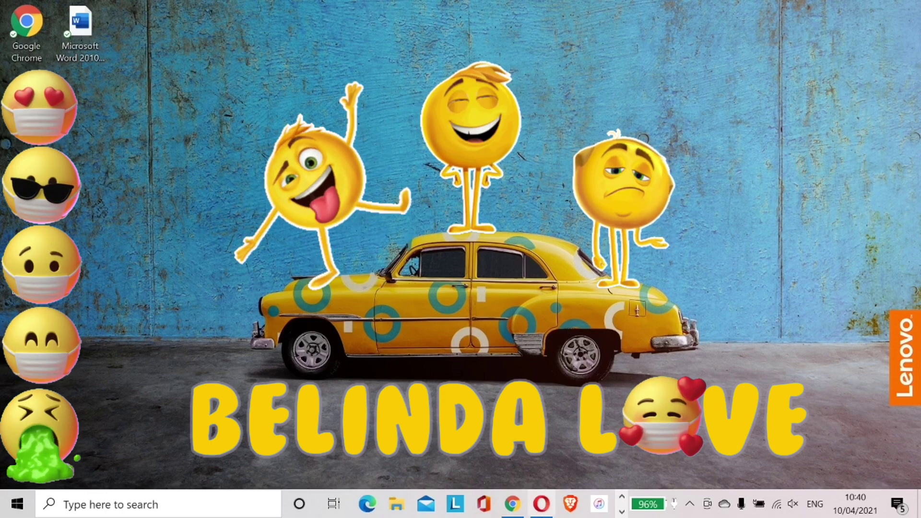
# Open YouTube in Opera and search for the channel owner's name.
pyautogui.click(545, 509)
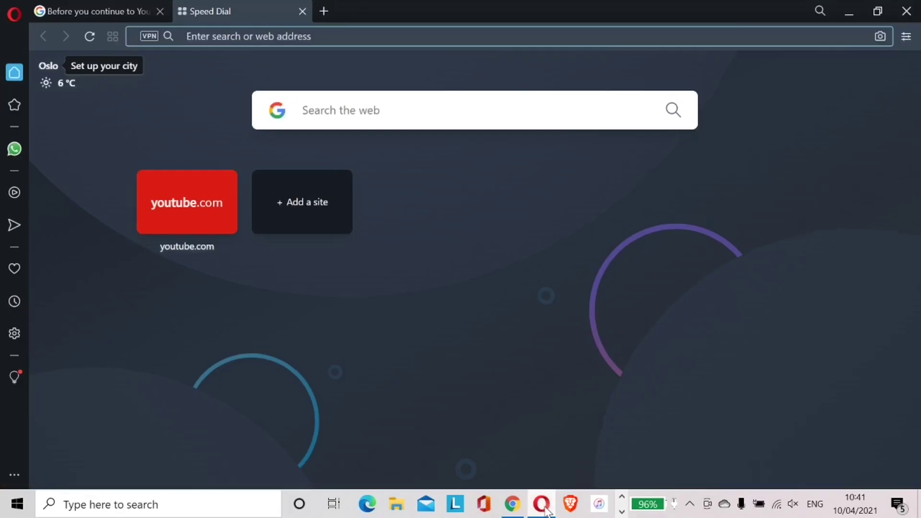
pyautogui.click(178, 210)
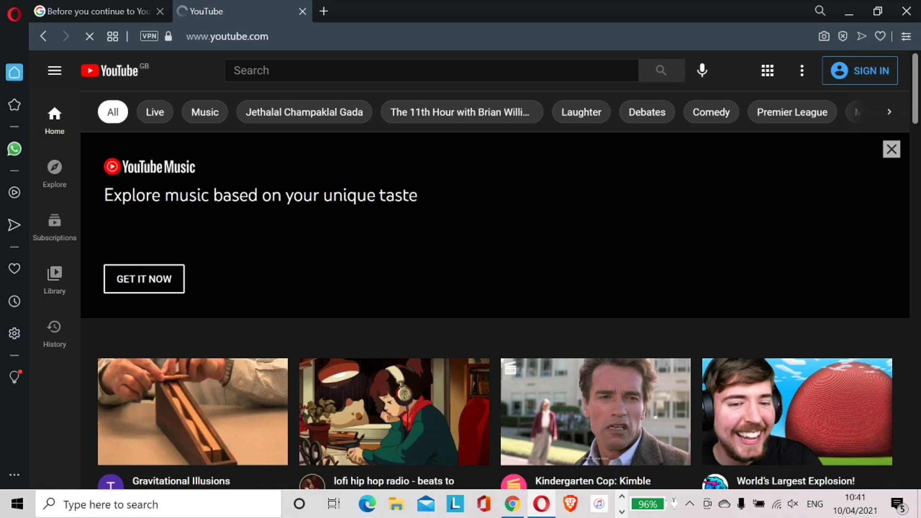
pyautogui.click(235, 70)
pyautogui.write('mad')
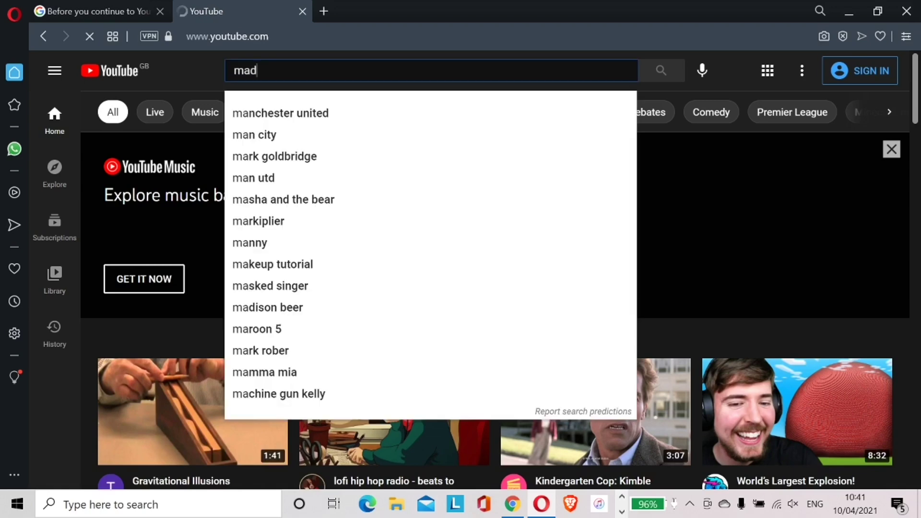
pyautogui.write('am belinda')
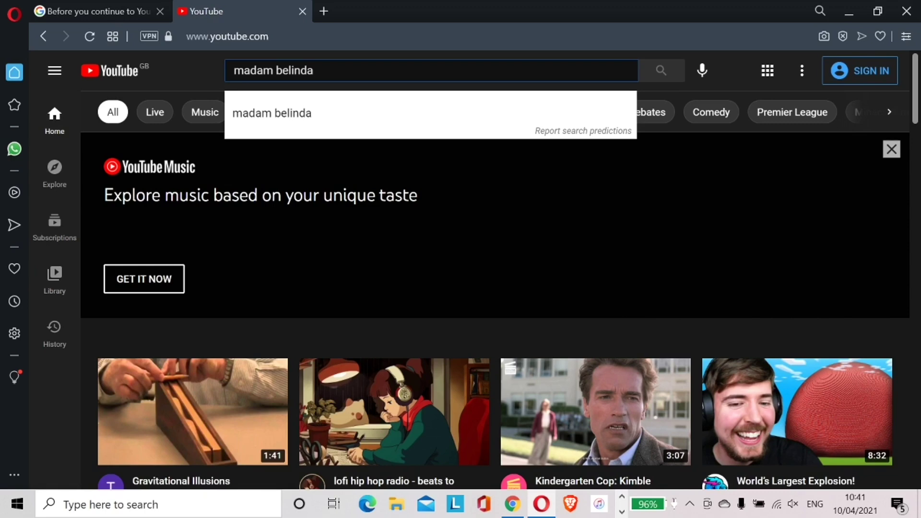
pyautogui.press('Return')
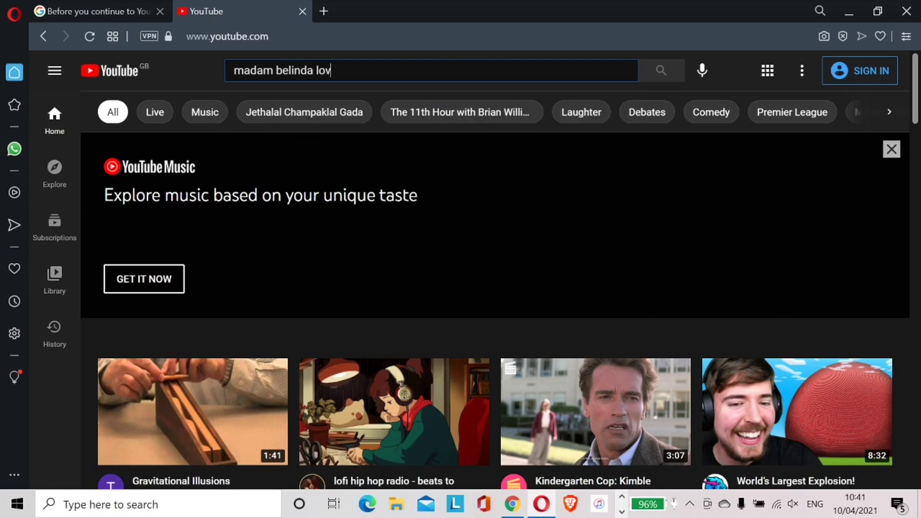
pyautogui.press('Return')
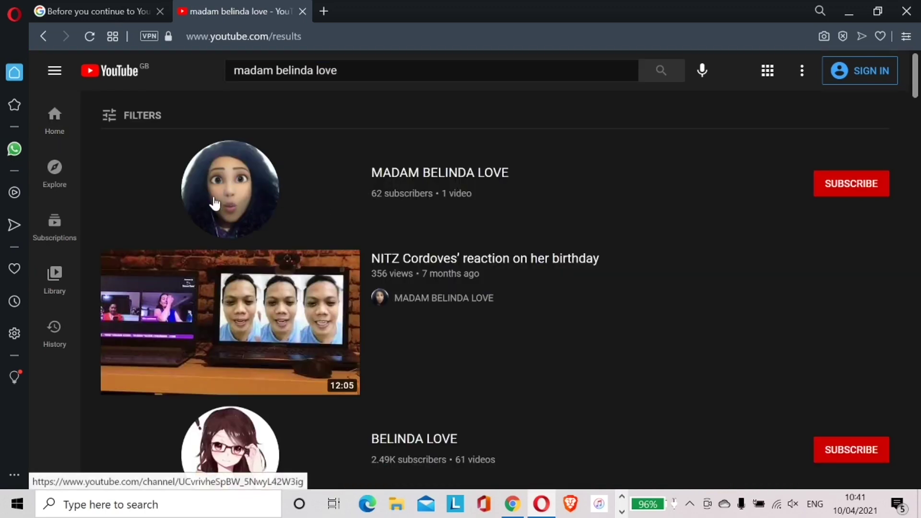
# Open the channel from the results, then its full 39-video Batch 8 / UNA playlist.
pyautogui.scroll(-3, 499, 366)
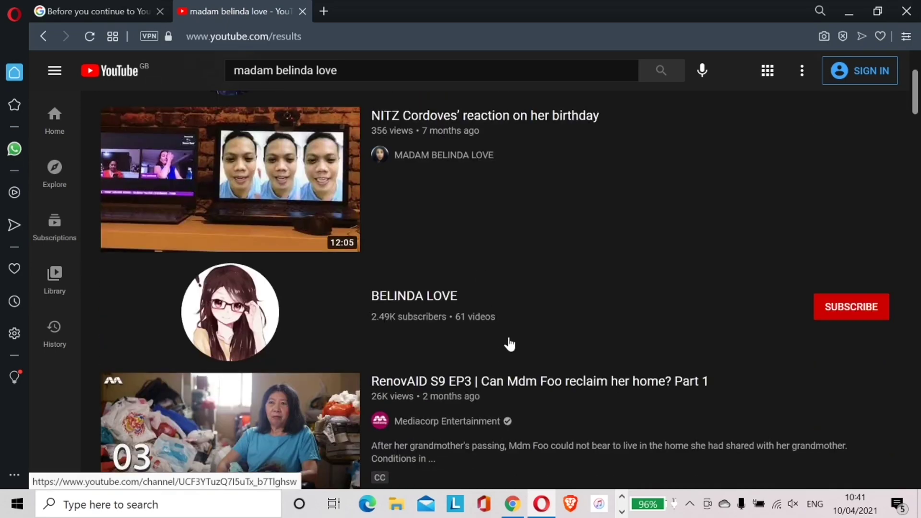
pyautogui.scroll(3, 507, 344)
pyautogui.click(217, 206)
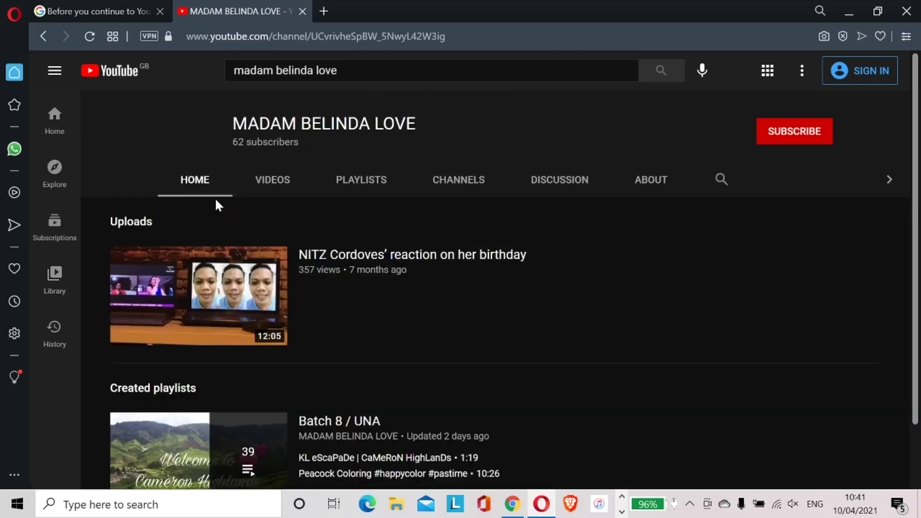
pyautogui.scroll(-2, 485, 296)
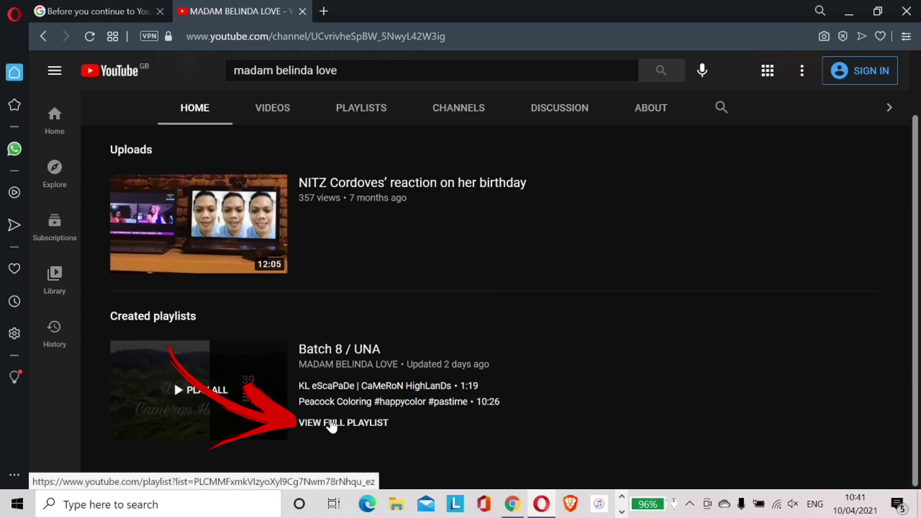
pyautogui.click(331, 424)
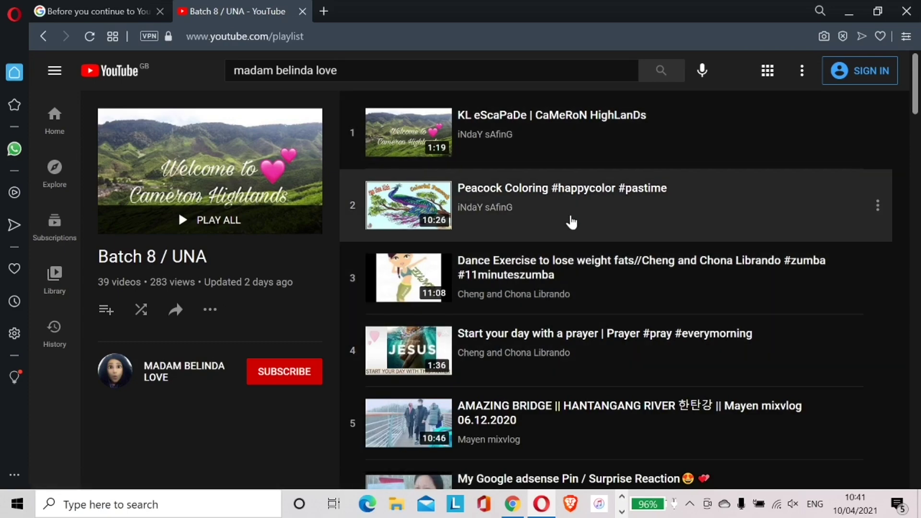
pyautogui.scroll(-20, 571, 222)
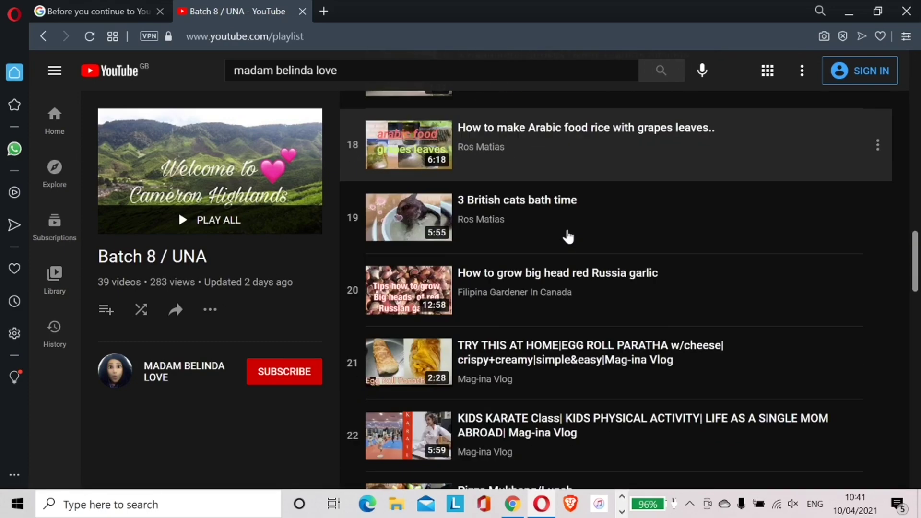
pyautogui.scroll(-20, 568, 236)
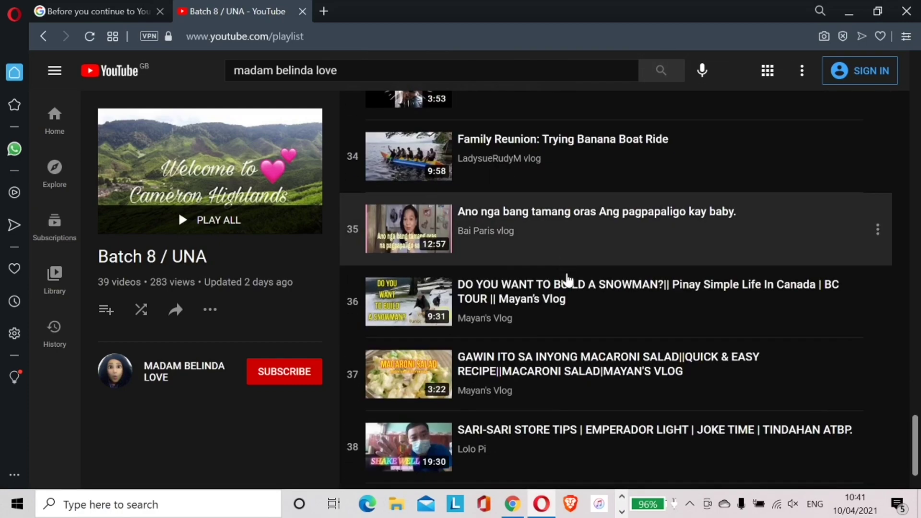
pyautogui.scroll(-2, 575, 291)
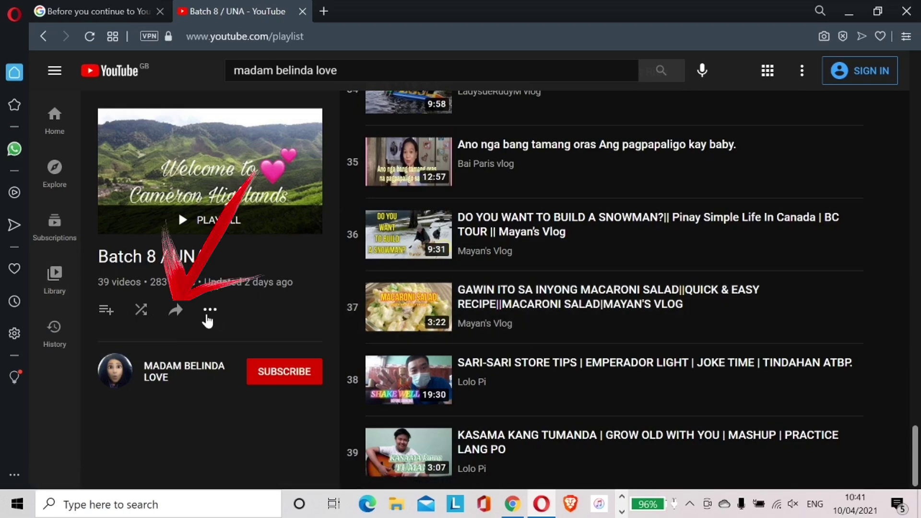
# Copy the Batch 8 / UNA playlist link from its Share dialog, then close the dialog.
pyautogui.click(177, 309)
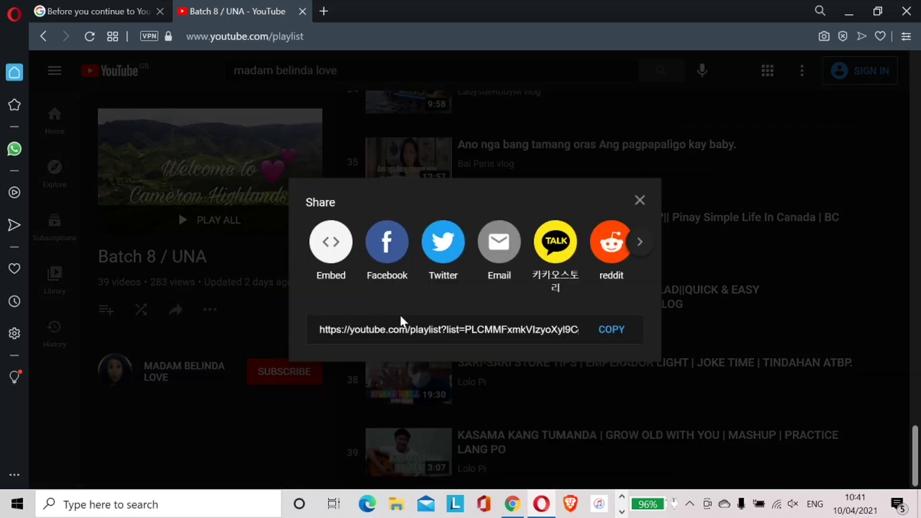
pyautogui.click(609, 332)
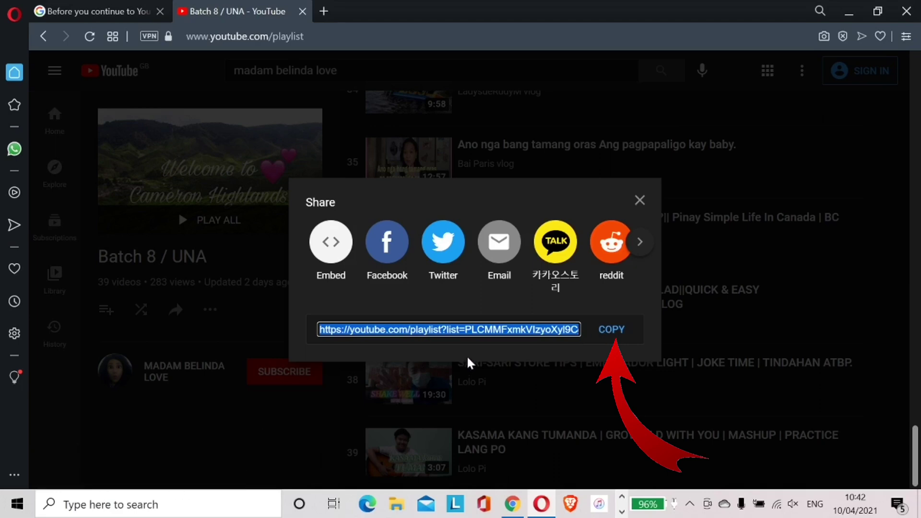
pyautogui.click(640, 206)
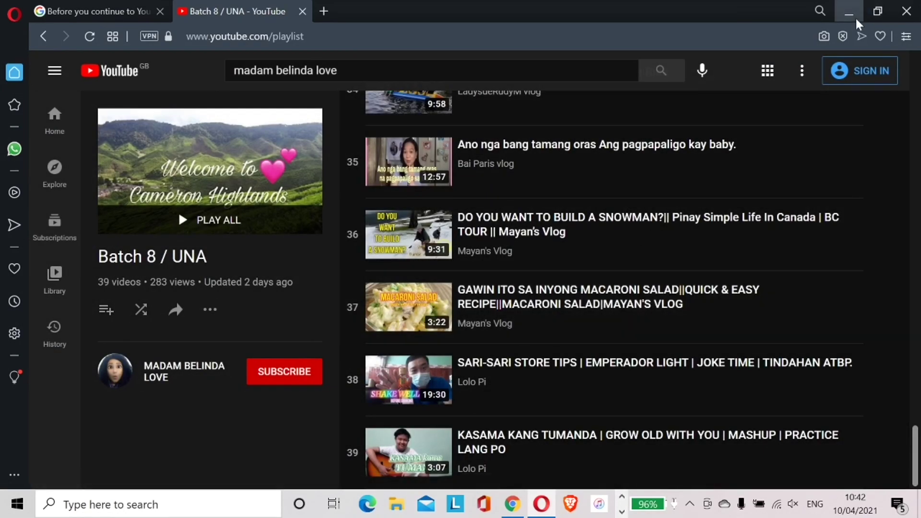
# Minimise Opera and bring up YouTube in the signed-in Chrome window.
pyautogui.click(850, 10)
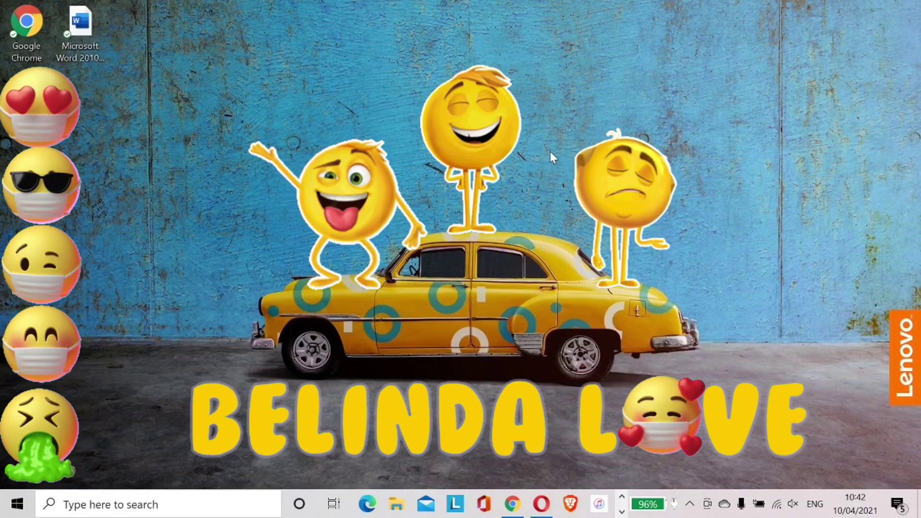
pyautogui.click(512, 503)
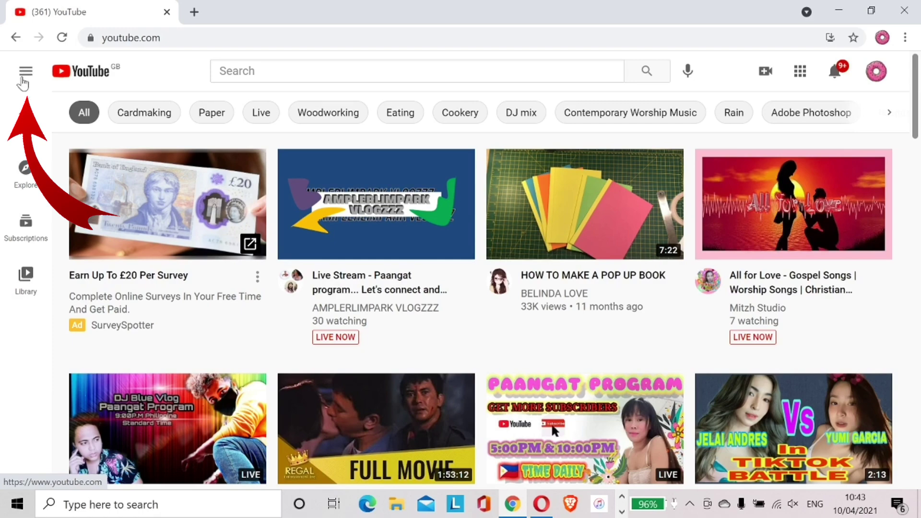
# Open the empty Watch later playlist from the side menu.
pyautogui.click(24, 79)
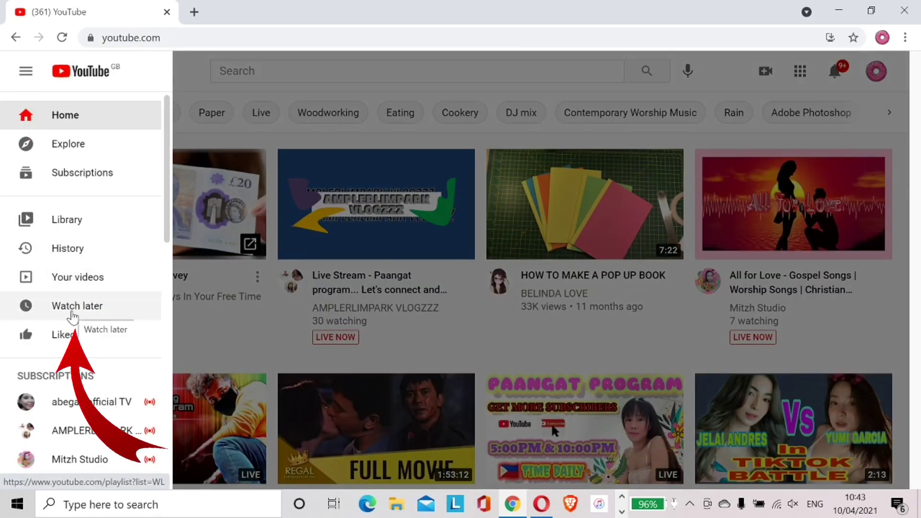
pyautogui.click(73, 314)
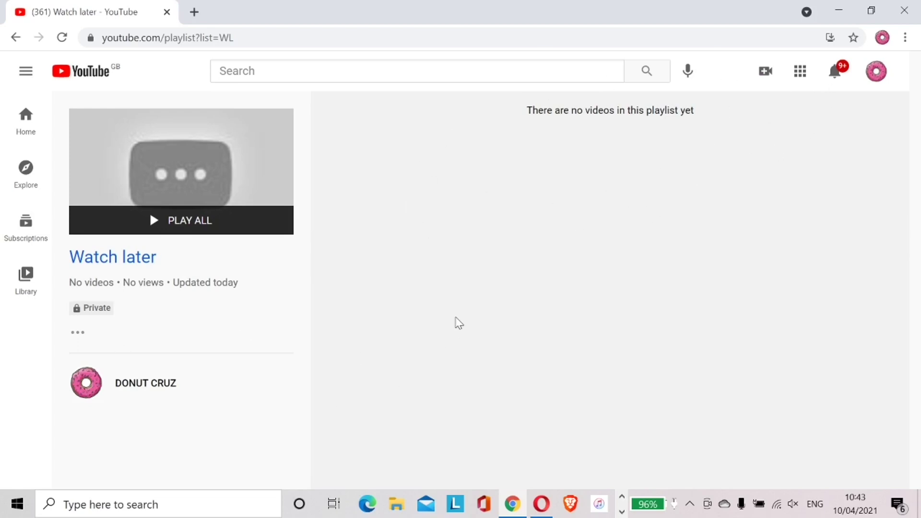
# Paste the copied Batch 8 / UNA playlist link into YouTube search and run it.
pyautogui.click(220, 71)
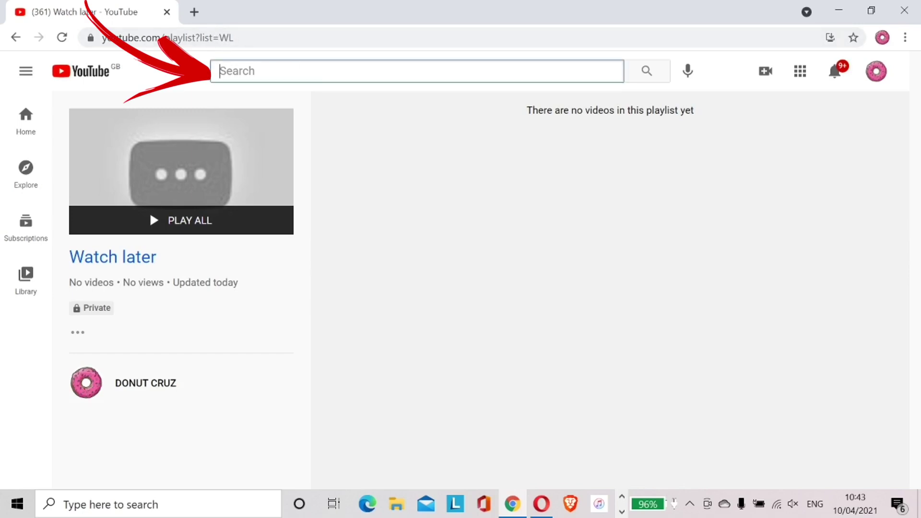
pyautogui.rightClick(251, 73)
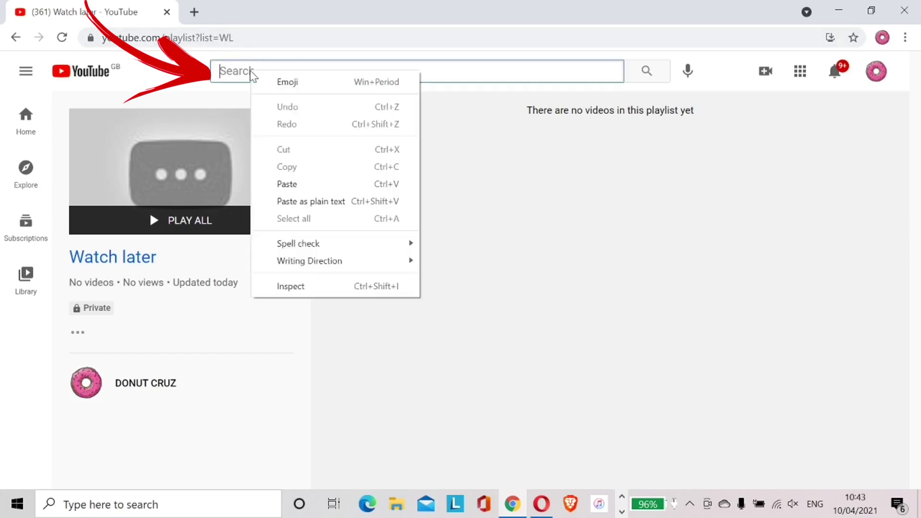
pyautogui.click(286, 184)
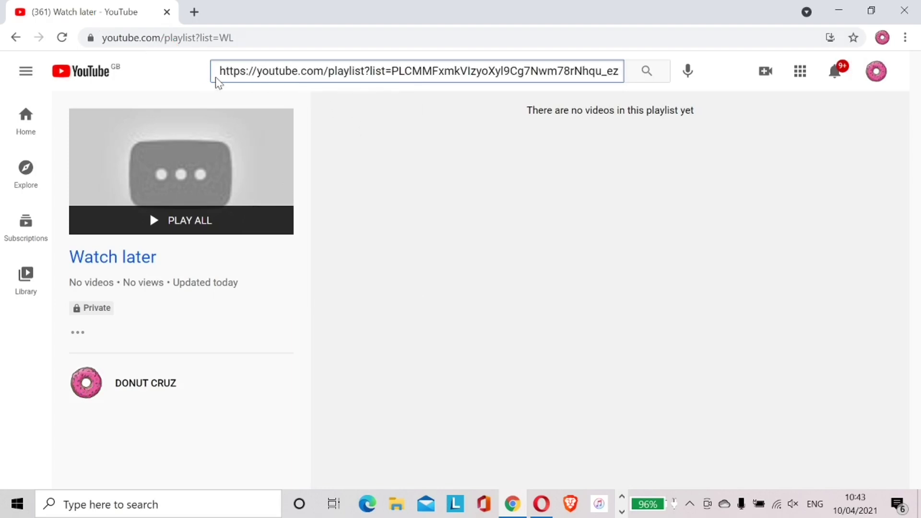
pyautogui.click(645, 72)
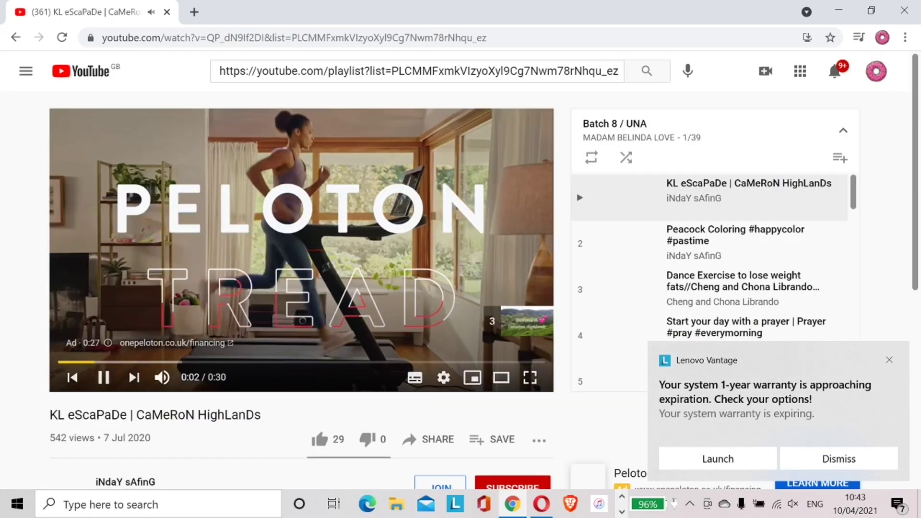
# Pause the 0:30 ad playing before video 1 of the Batch 8 / UNA playlist.
pyautogui.click(104, 377)
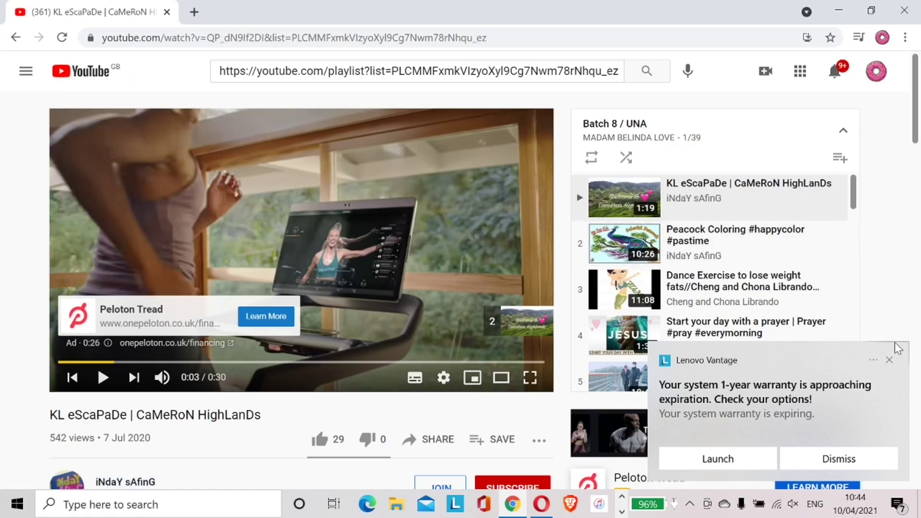
# Queue the recommended 'Walking in Vietnam' Da Nang city-walk video after the playlist.
pyautogui.click(890, 360)
pyautogui.scroll(-2, 894, 358)
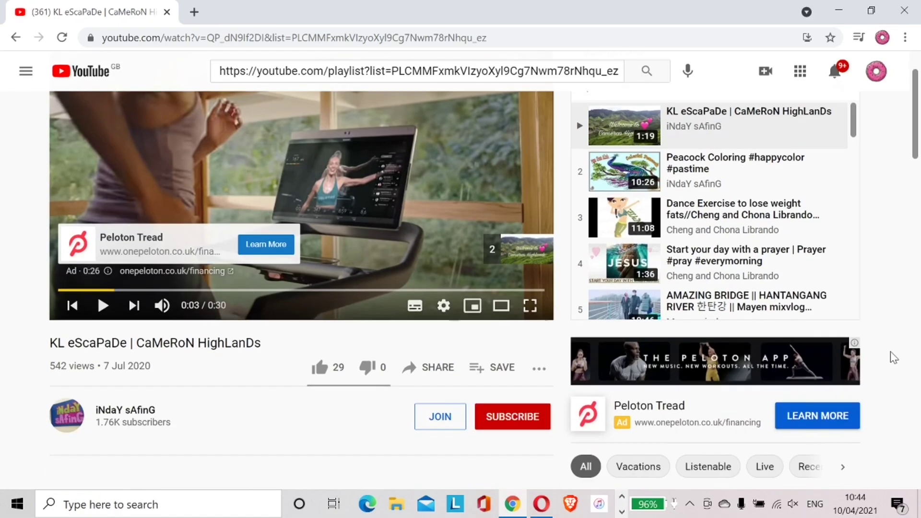
pyautogui.scroll(-2, 870, 226)
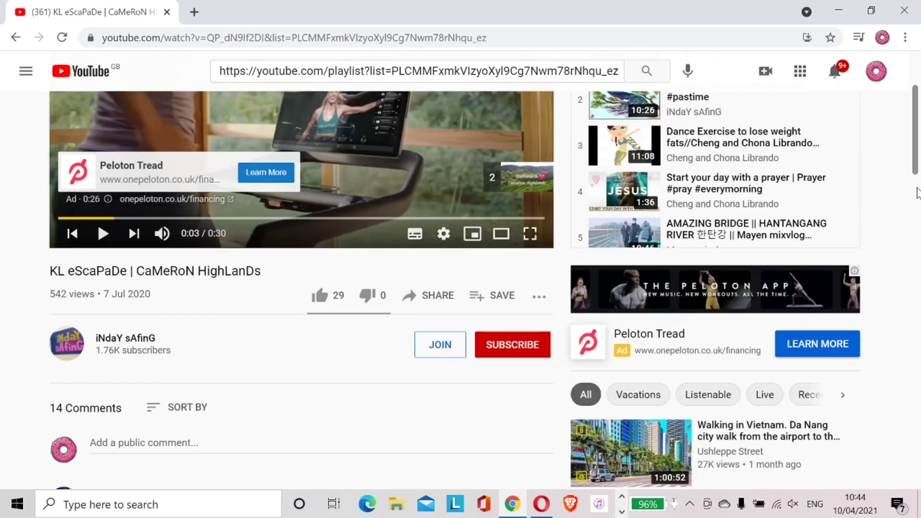
pyautogui.scroll(-3, 868, 177)
pyautogui.scroll(5, 868, 177)
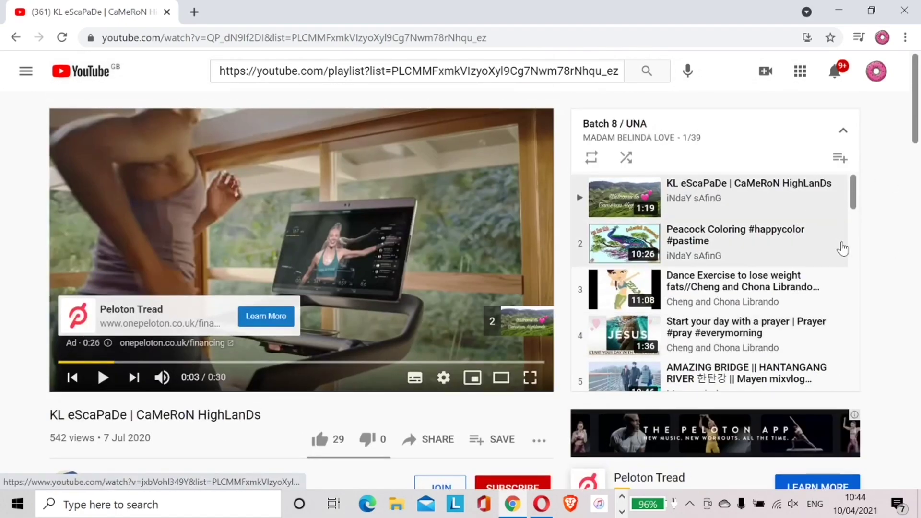
pyautogui.scroll(-5, 918, 165)
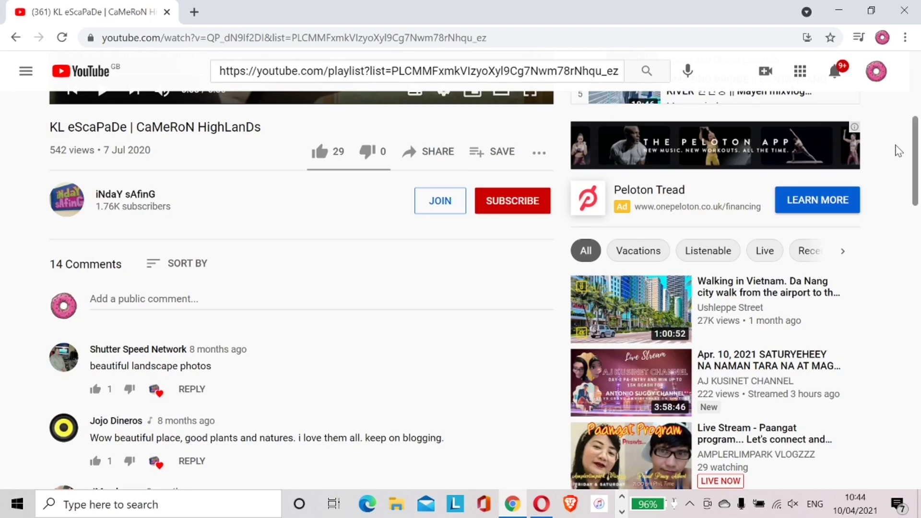
pyautogui.scroll(-1, 911, 307)
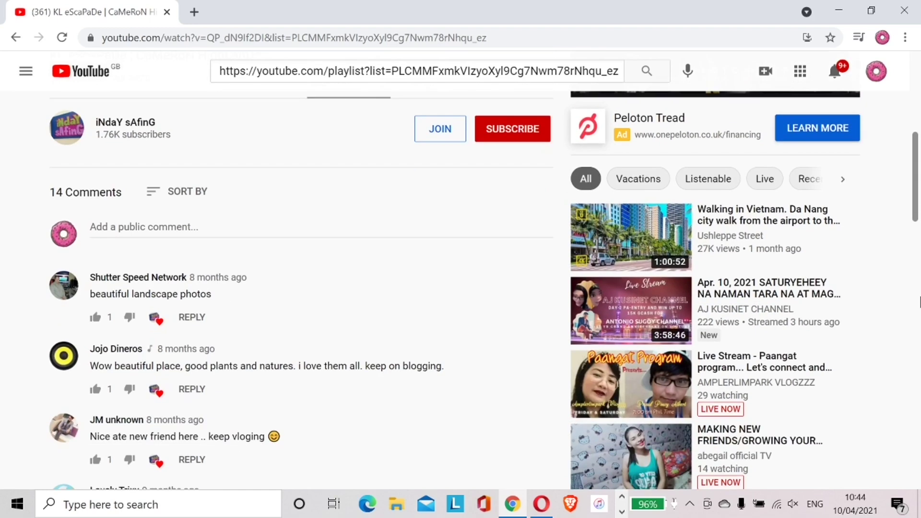
pyautogui.scroll(4, 918, 302)
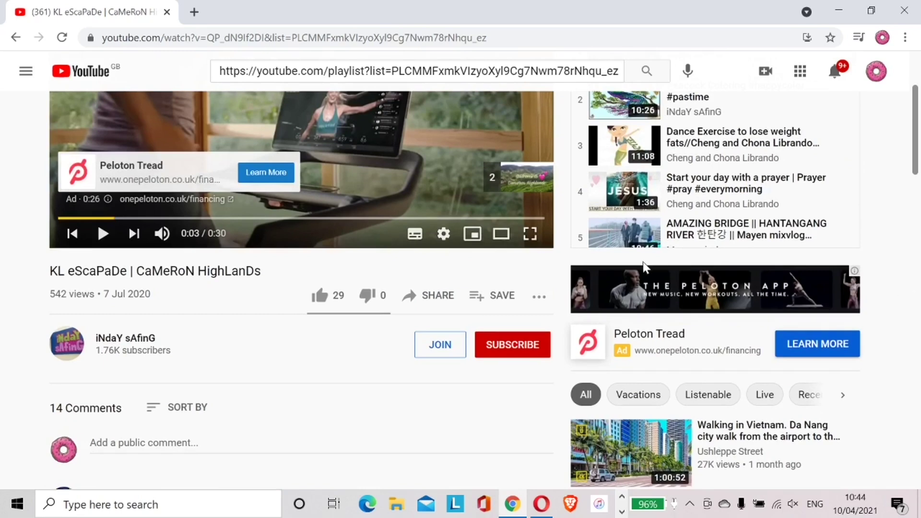
pyautogui.scroll(-3, 911, 280)
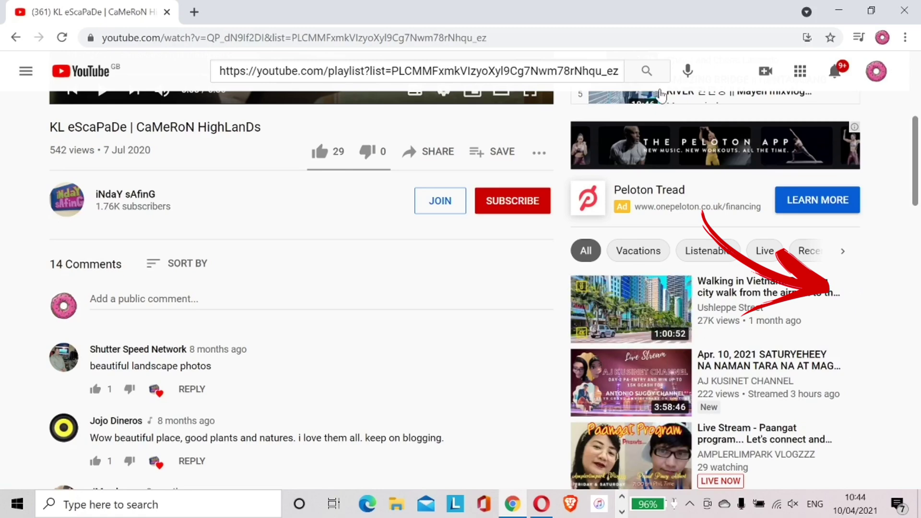
pyautogui.moveTo(837, 314)
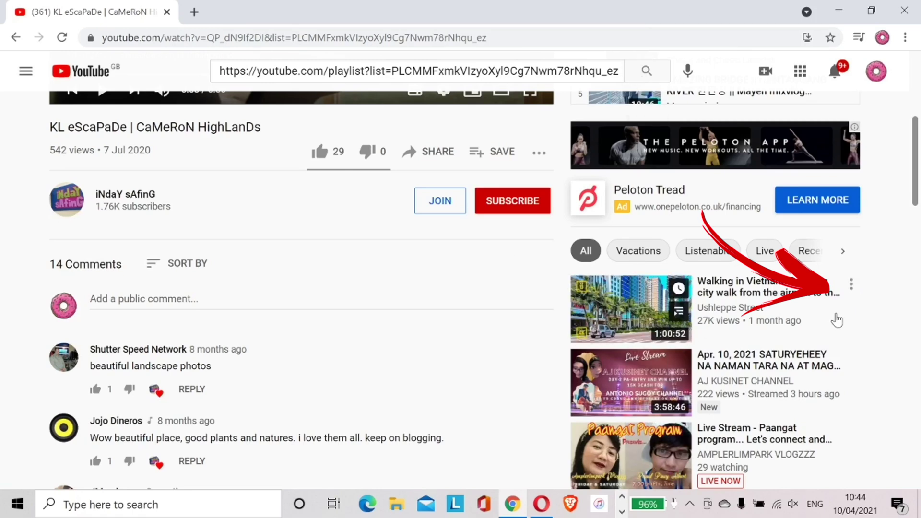
pyautogui.click(850, 286)
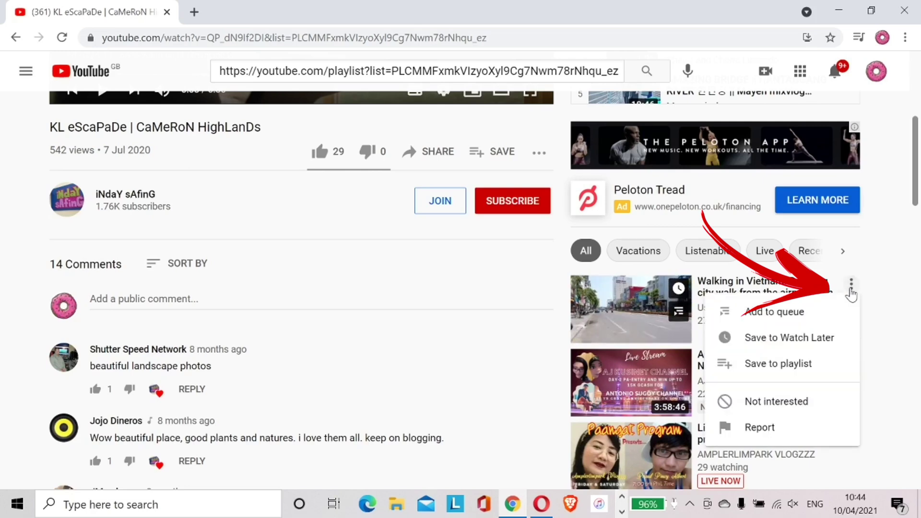
pyautogui.click(804, 320)
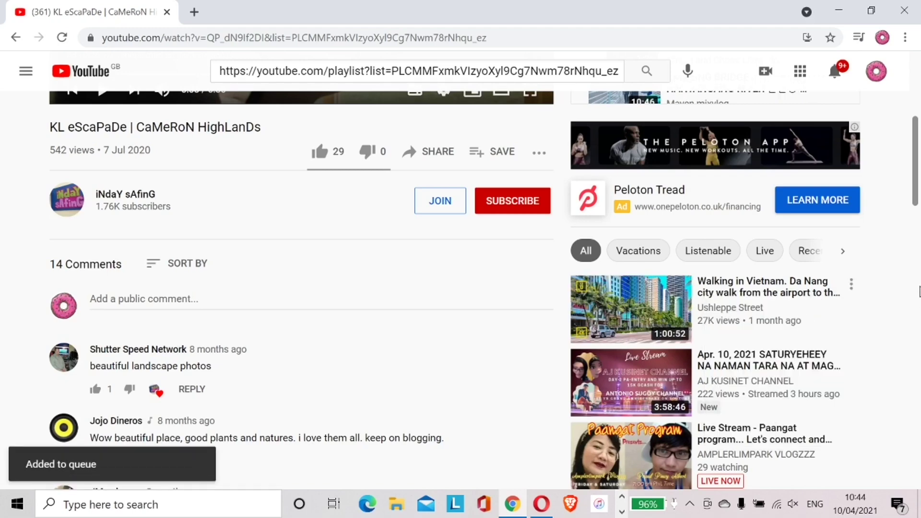
pyautogui.scroll(6, 919, 291)
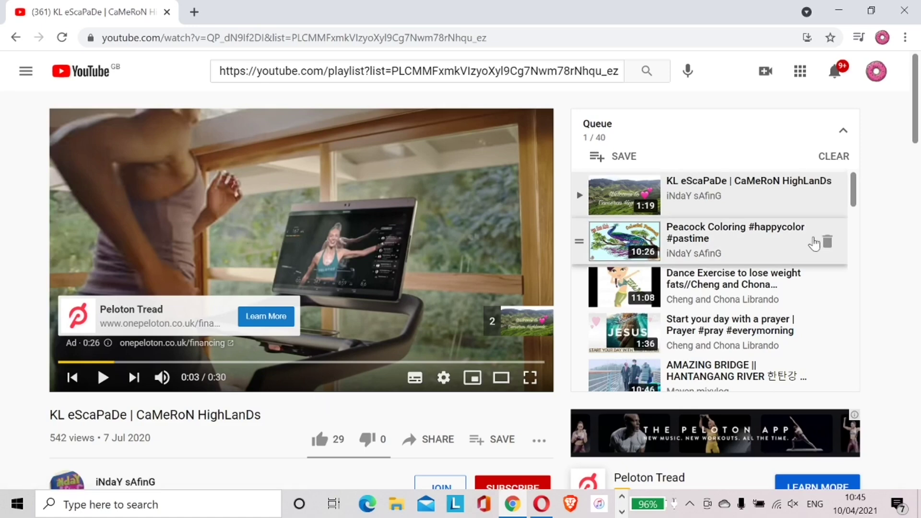
pyautogui.moveTo(846, 181)
pyautogui.mouseDown()
pyautogui.moveTo(846, 171)
pyautogui.moveTo(848, 185)
pyautogui.mouseUp()
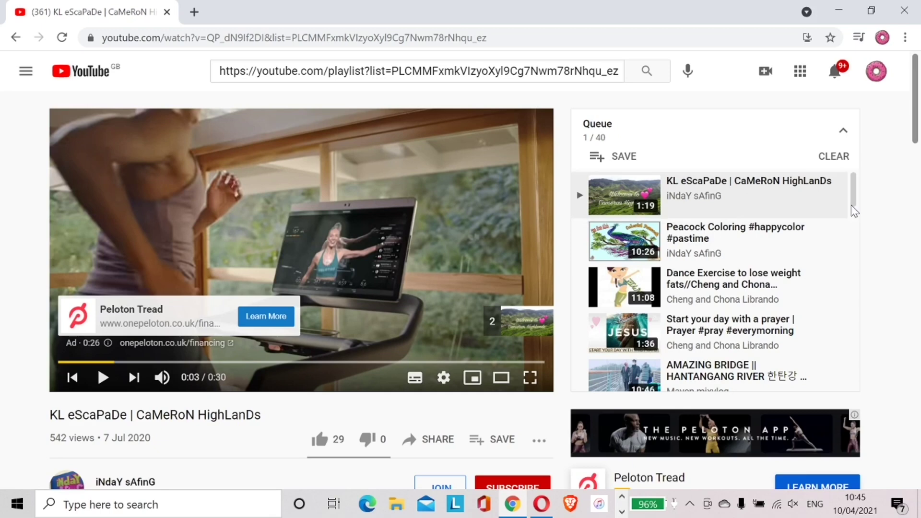
# Save all 40 queued videos to the Watch later playlist from the Queue panel.
pyautogui.click(599, 158)
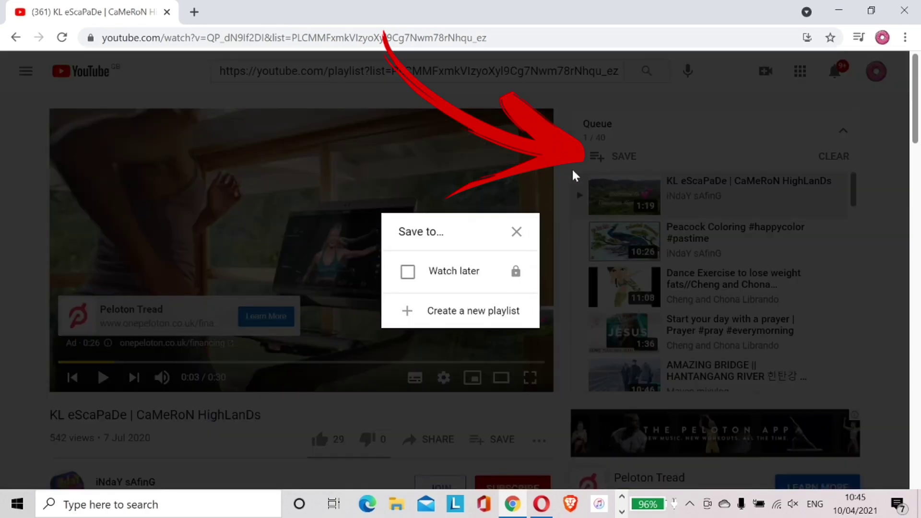
pyautogui.click(407, 273)
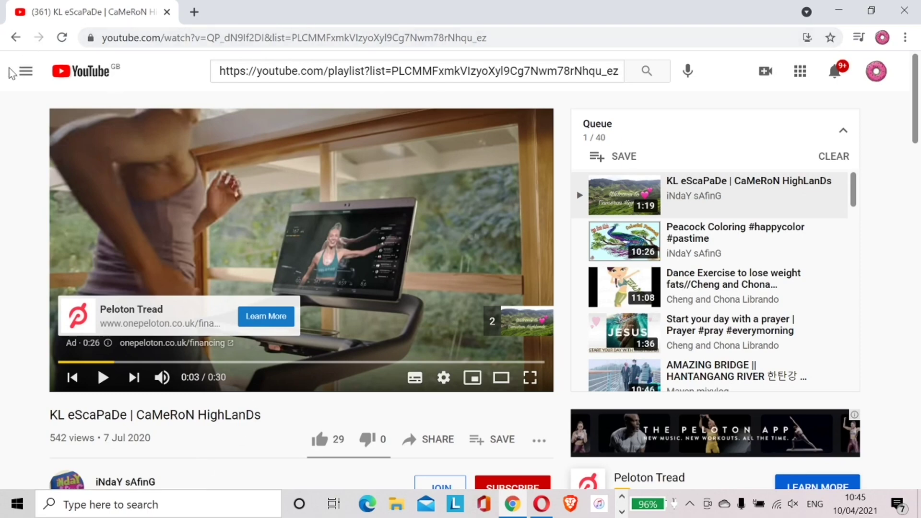
# Open Watch later, now listing 40 videos, and close the miniplayer to clear the queue.
pyautogui.click(26, 73)
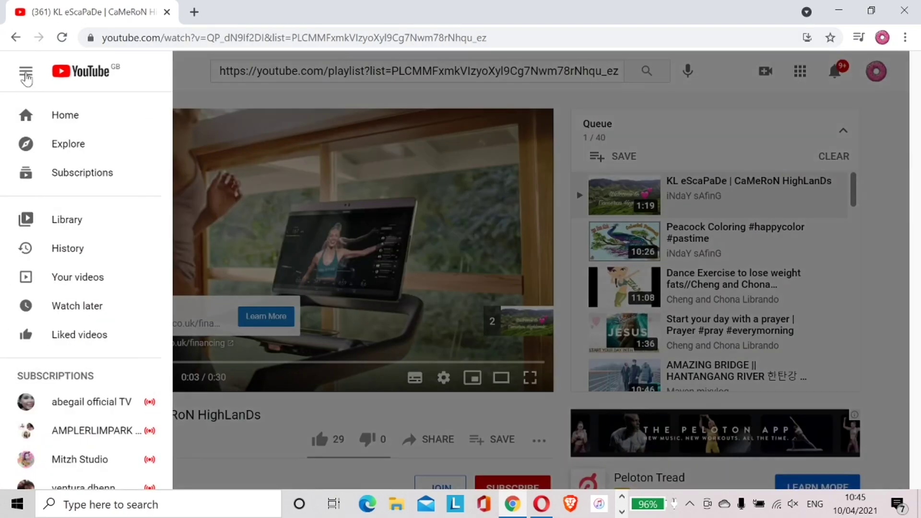
pyautogui.click(74, 312)
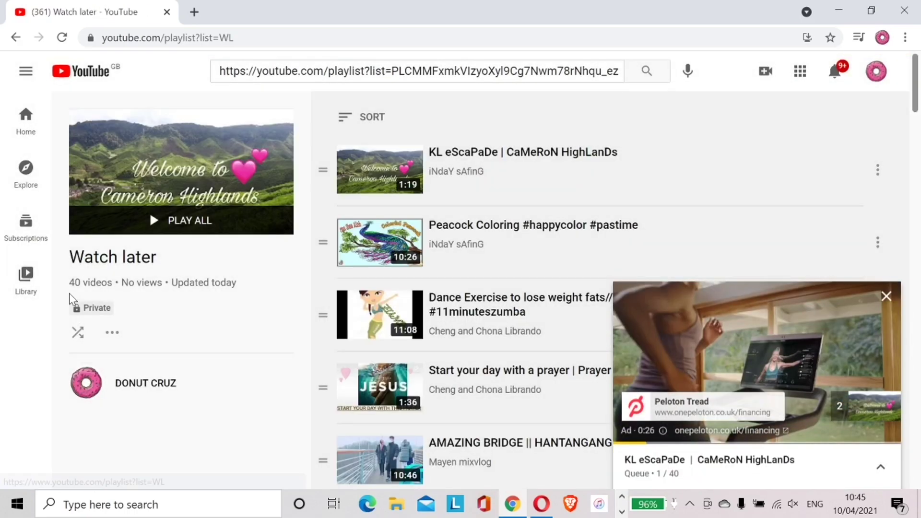
pyautogui.click(885, 296)
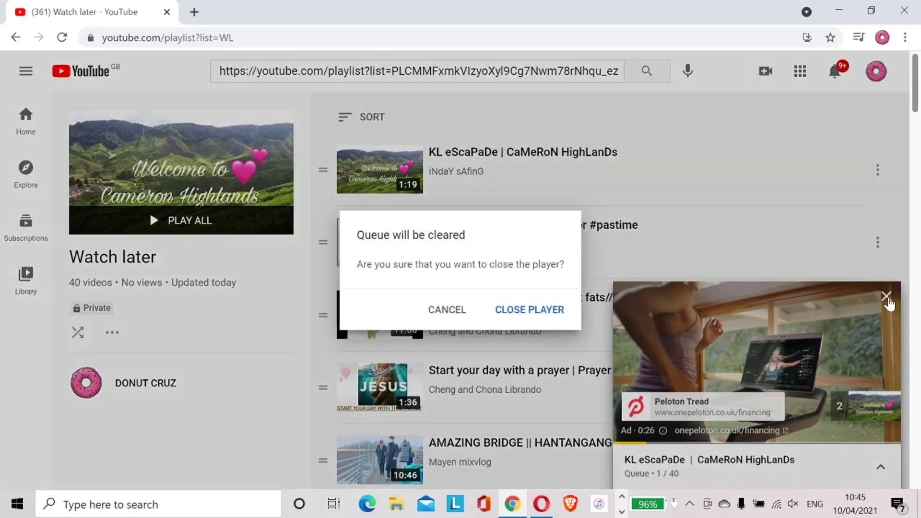
pyautogui.click(513, 311)
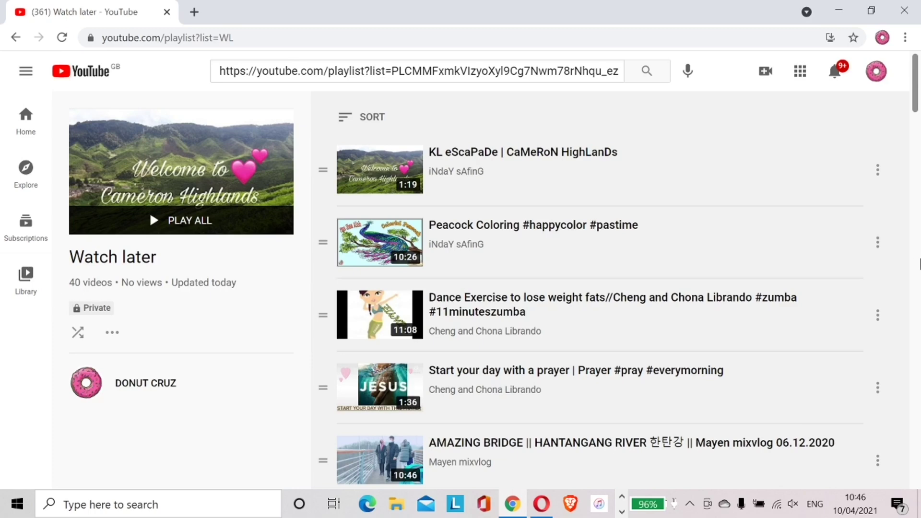
# Remove the 'Walking in Vietnam' video at the bottom of Watch later, bringing it to 39 videos.
pyautogui.scroll(-10, 916, 279)
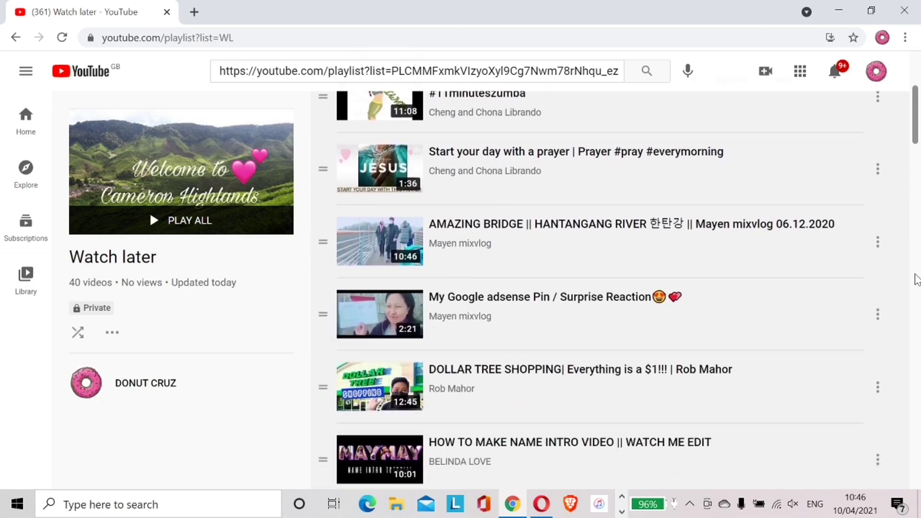
pyautogui.scroll(-15, 916, 279)
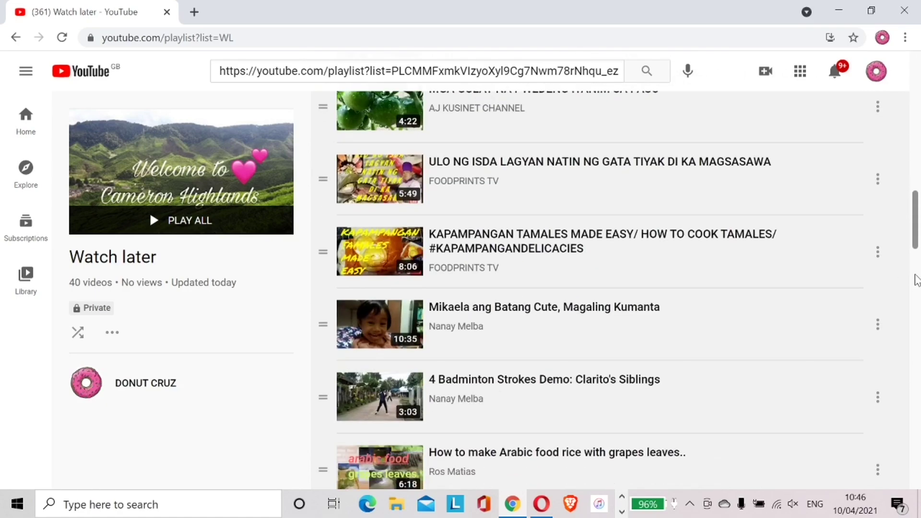
pyautogui.scroll(-20, 911, 281)
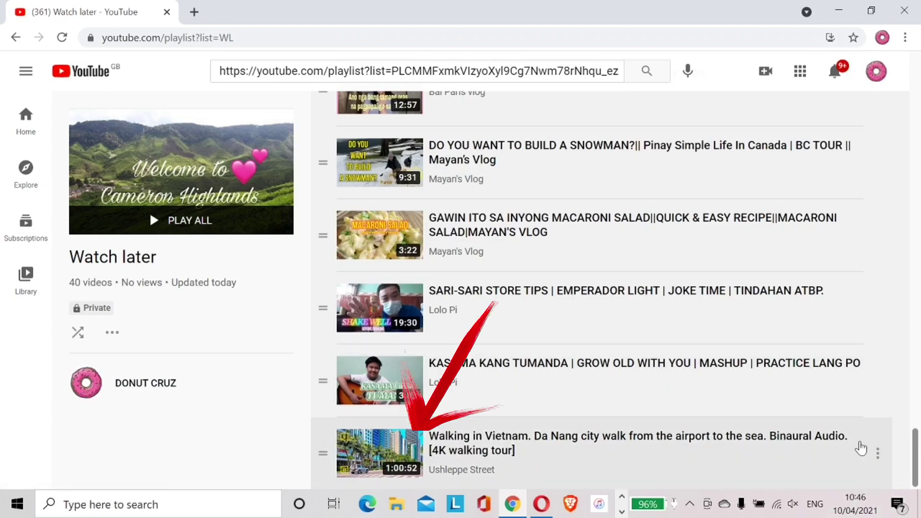
pyautogui.click(878, 454)
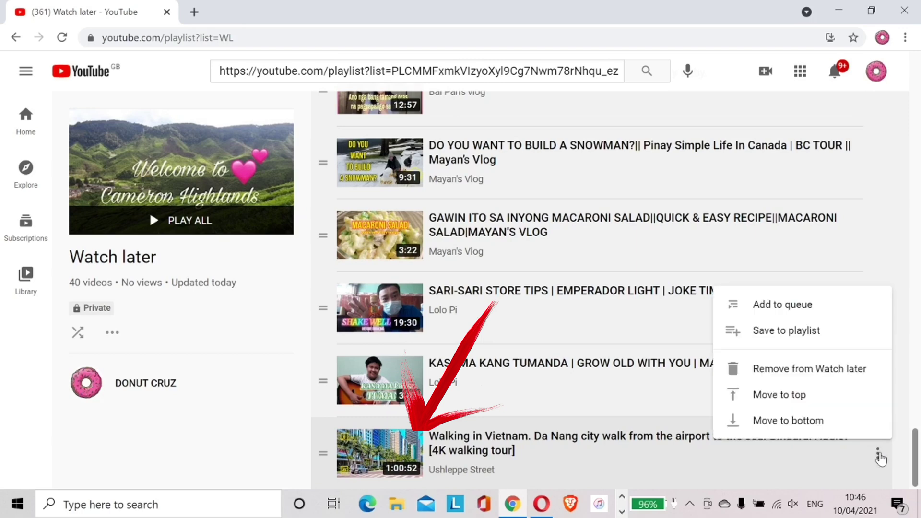
pyautogui.click(860, 377)
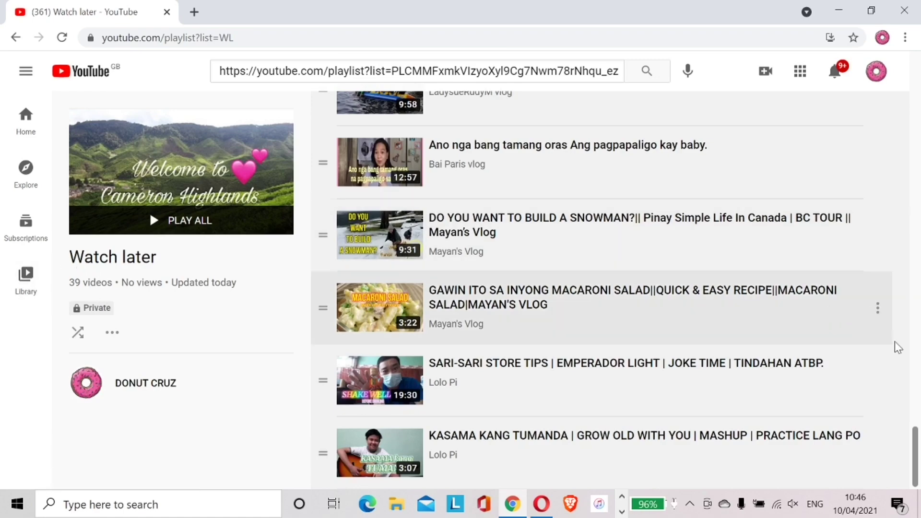
pyautogui.scroll(1, 916, 424)
pyautogui.scroll(20, 917, 425)
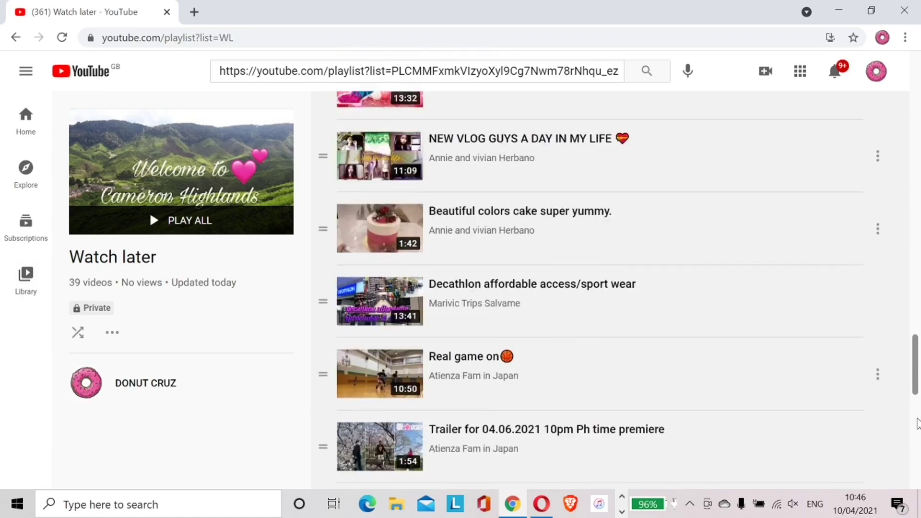
pyautogui.scroll(15, 917, 425)
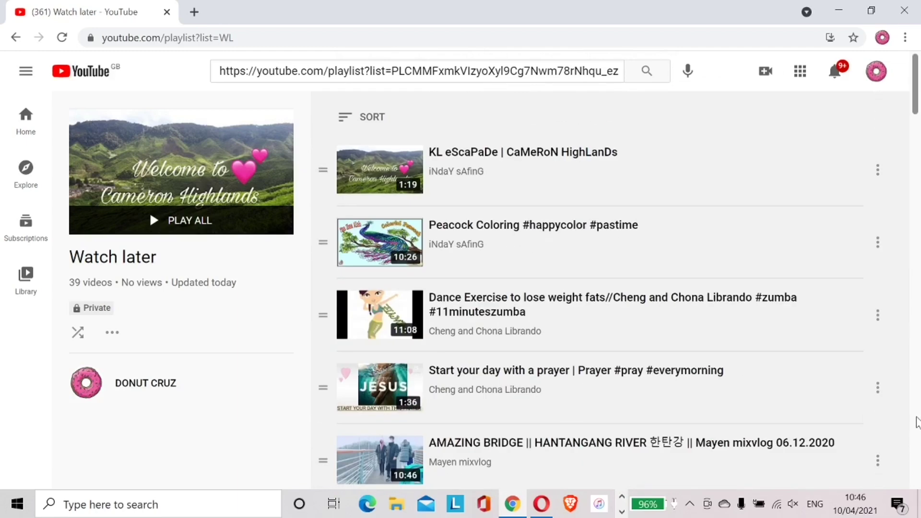